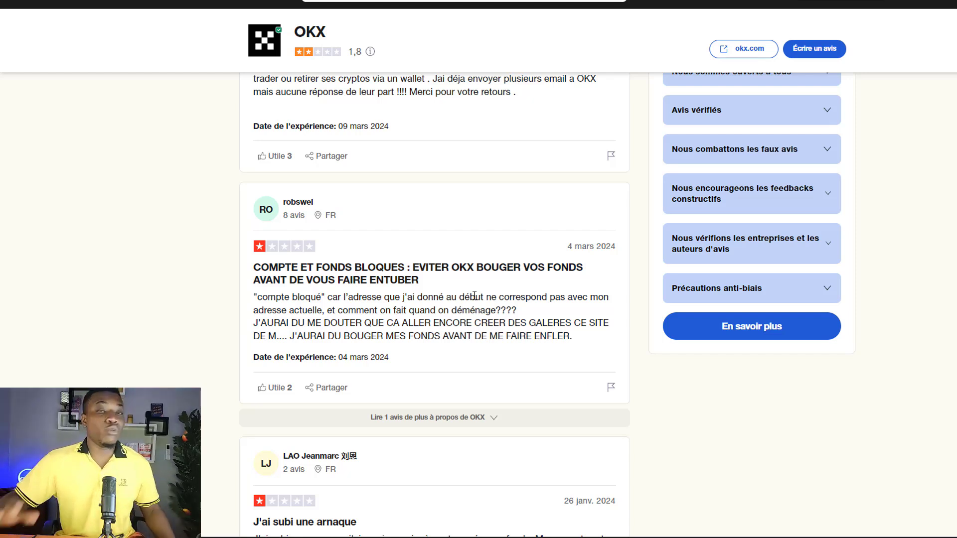
# Scroll back up on OKX's sign-up page, where Reunion is shown as country of residence.
pyautogui.scroll(20, 474, 296)
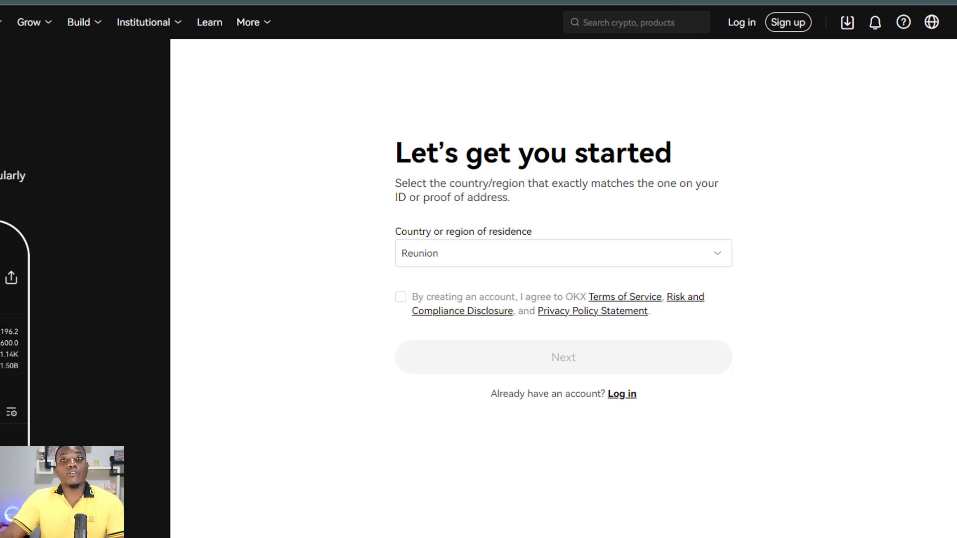
# Set Cameroon as country of residence, accept the terms, and confirm the location.
pyautogui.click(719, 260)
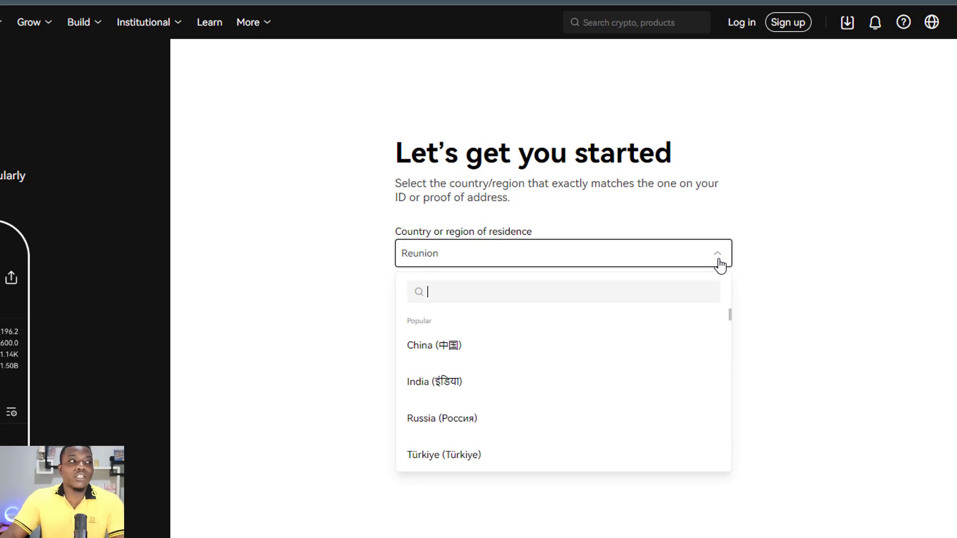
pyautogui.write('cam')
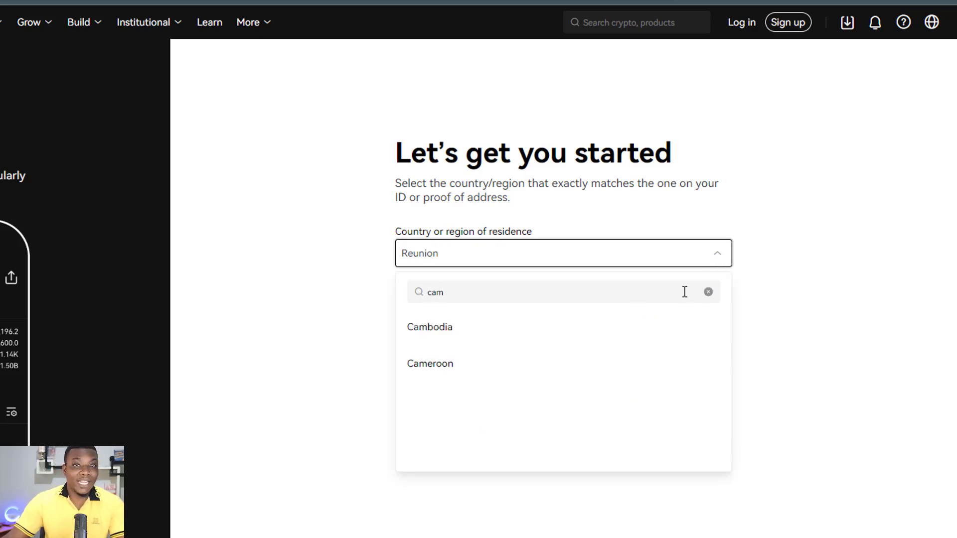
pyautogui.click(463, 369)
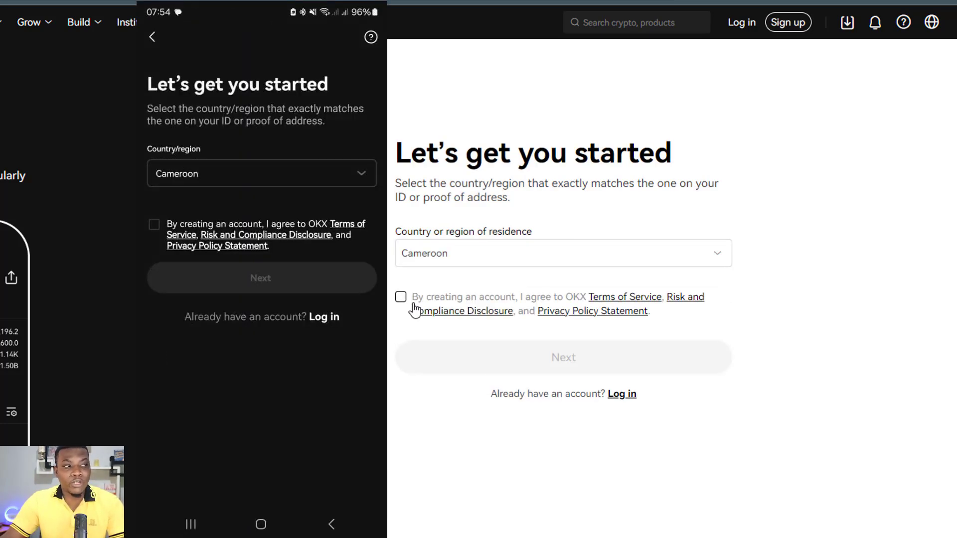
pyautogui.click(400, 297)
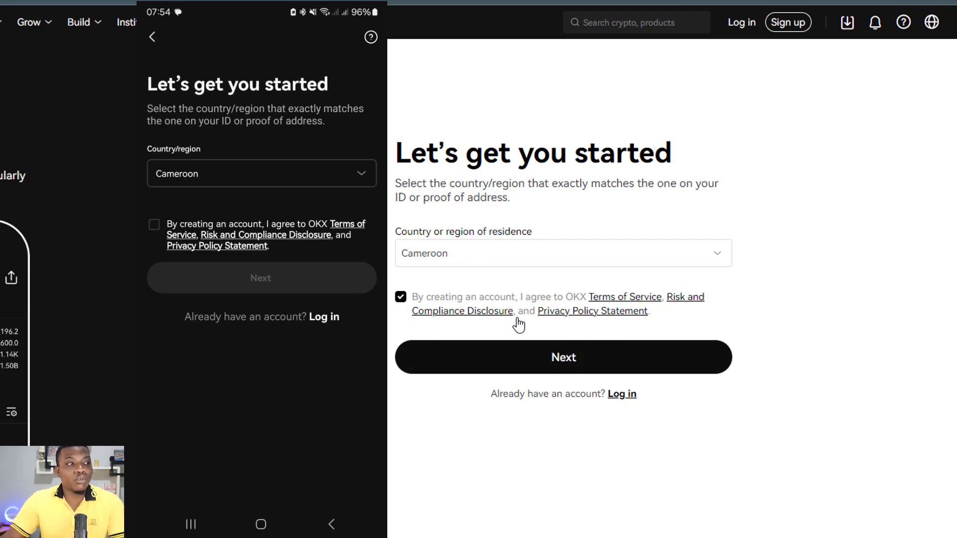
pyautogui.click(563, 357)
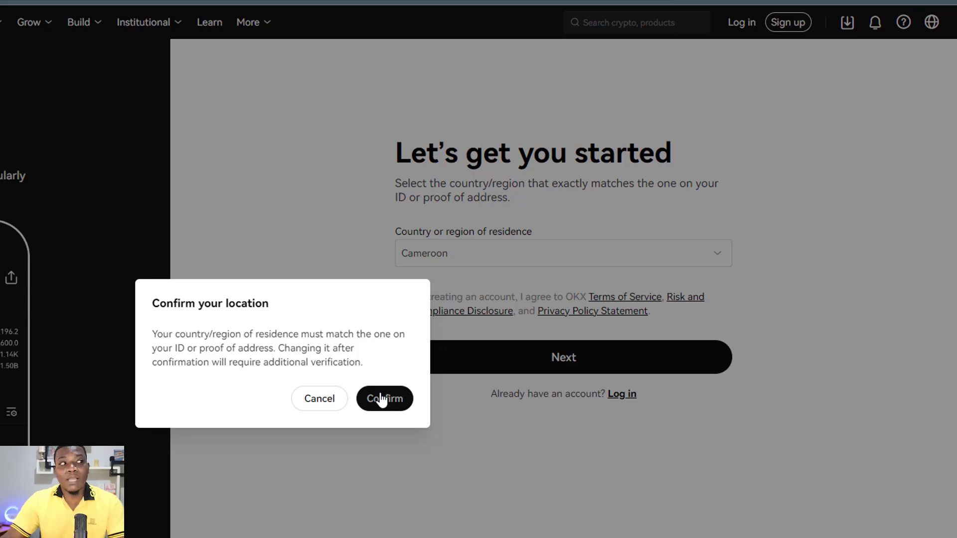
pyautogui.click(382, 399)
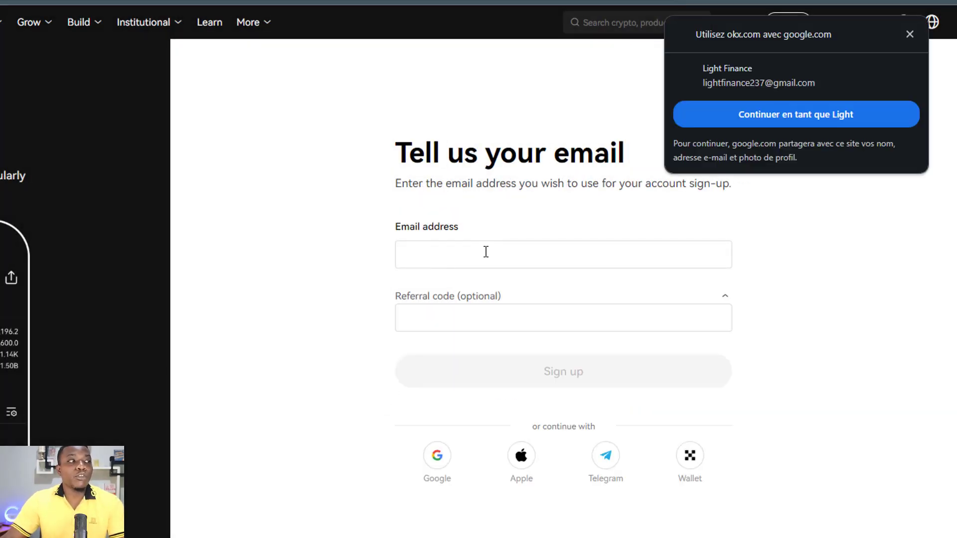
# Enter the user's e-mail address, skip the referral code, and submit the sign-up form.
pyautogui.click(486, 251)
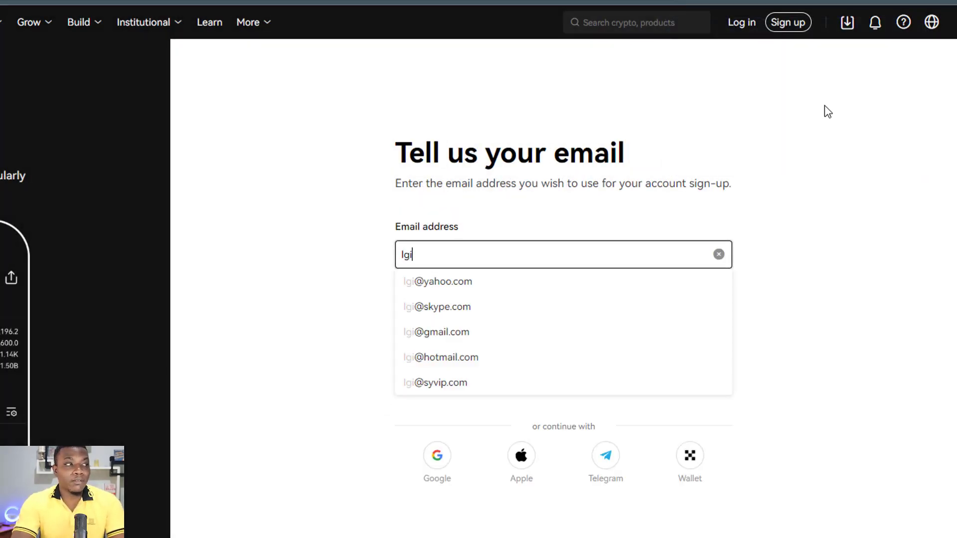
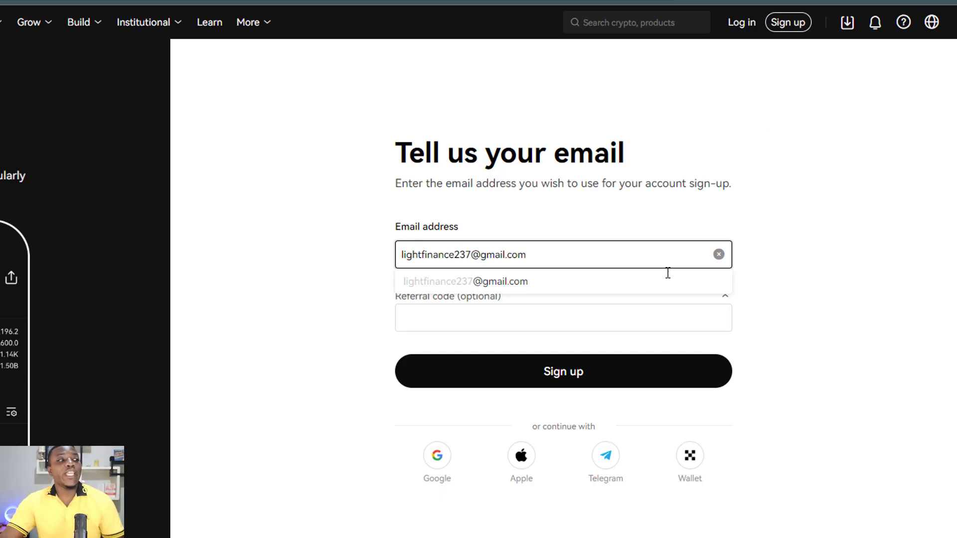
pyautogui.click(556, 337)
pyautogui.click(559, 323)
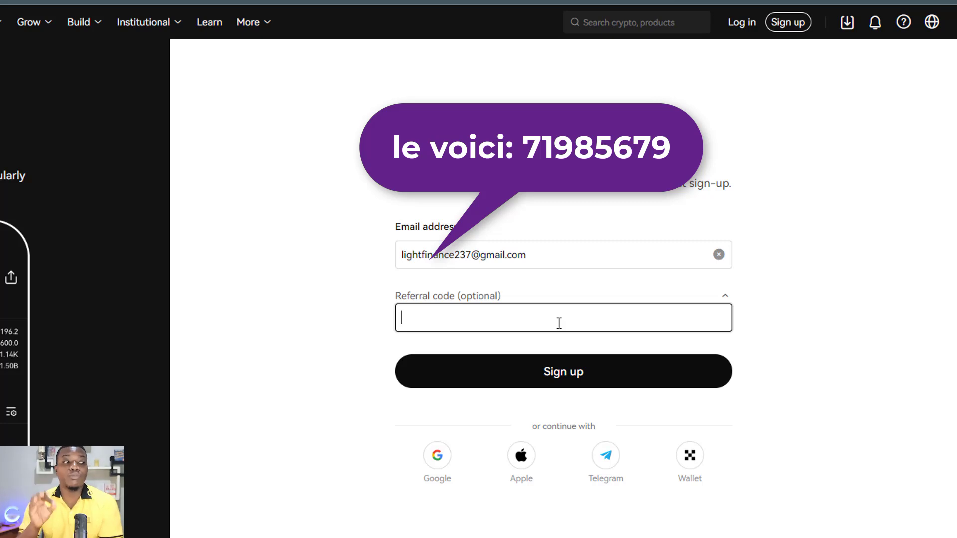
pyautogui.click(593, 381)
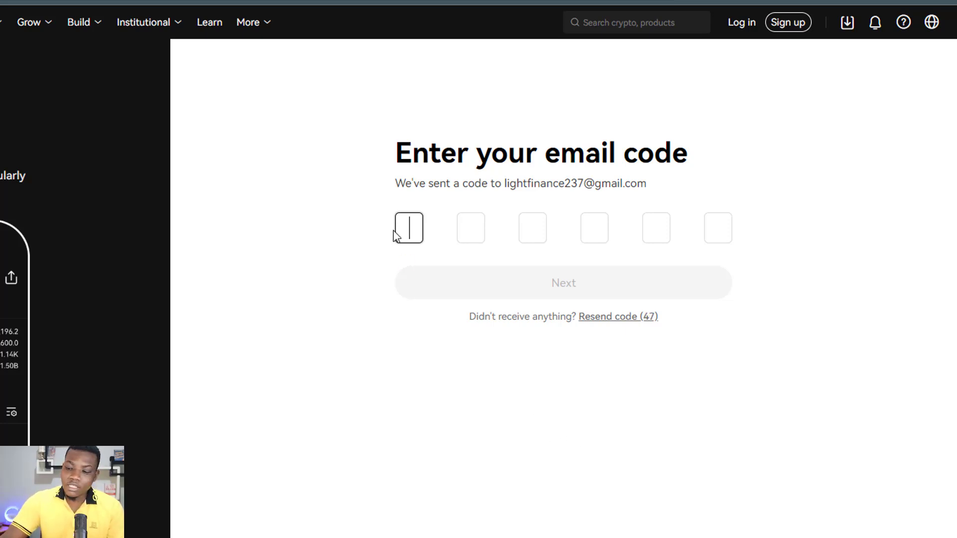
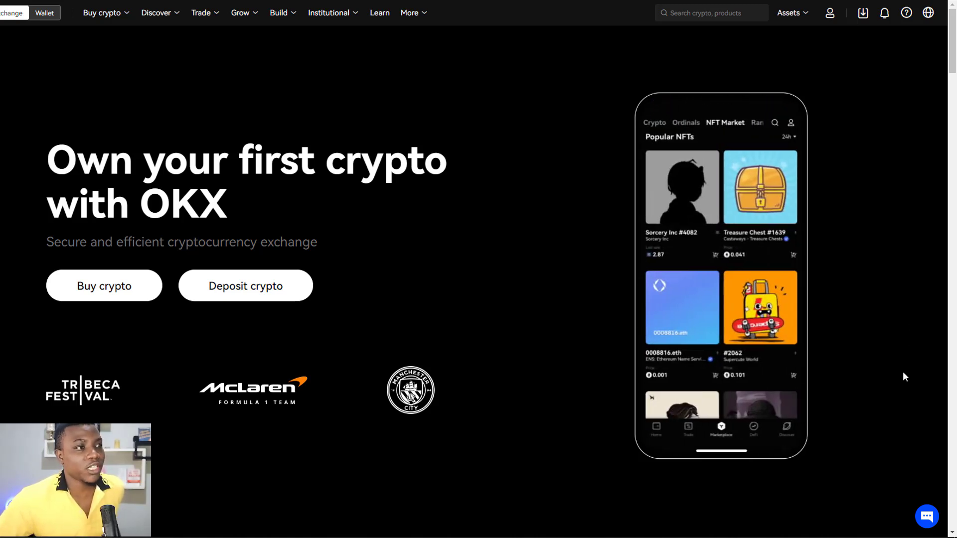
# Try an Express buy of USDT paying 750 EUR, which is refused for Cameroon.
pyautogui.moveTo(105, 15)
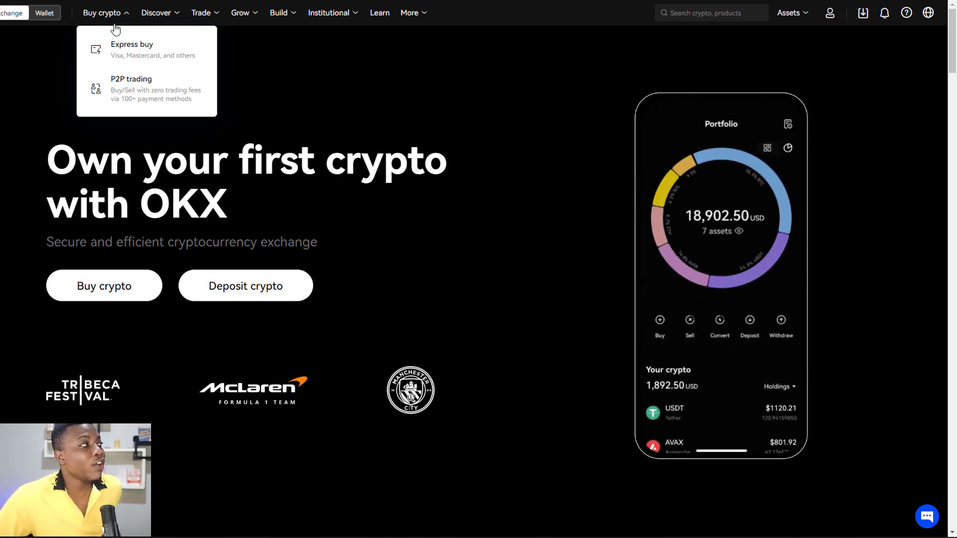
pyautogui.click(131, 52)
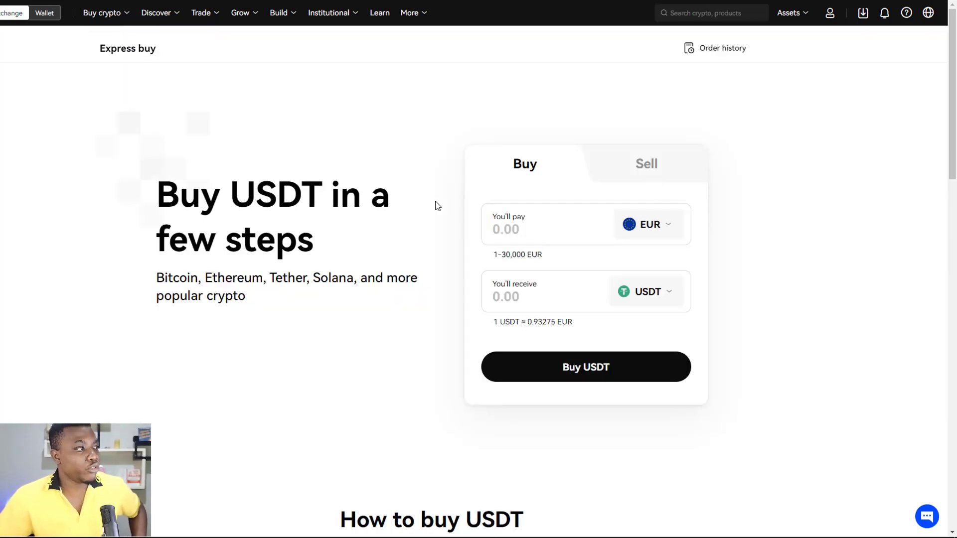
pyautogui.click(512, 232)
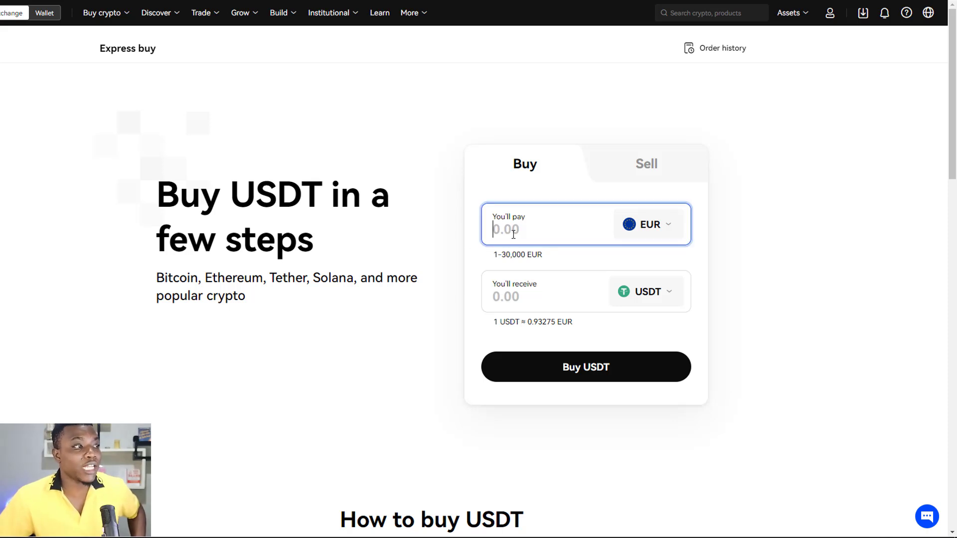
pyautogui.write('750')
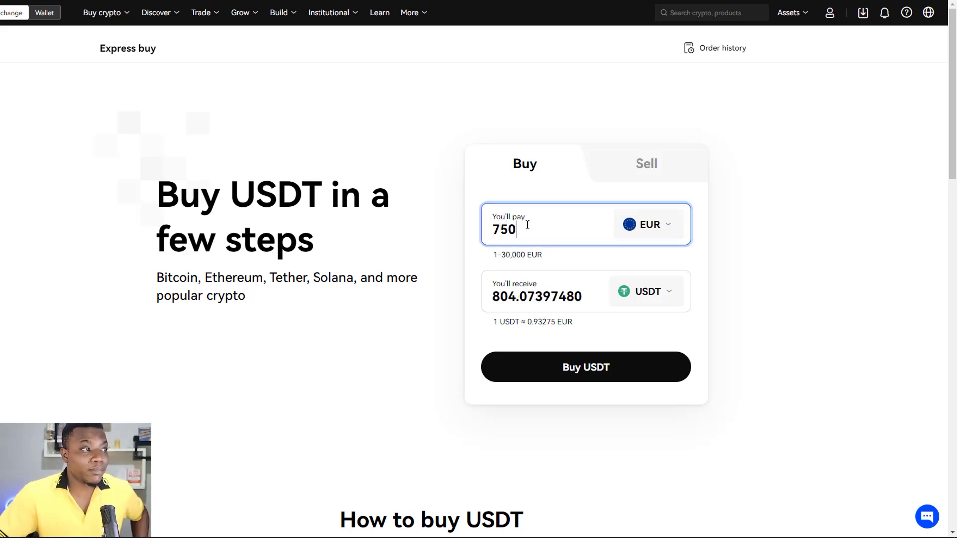
pyautogui.moveTo(493, 298); pyautogui.dragTo(527, 298)
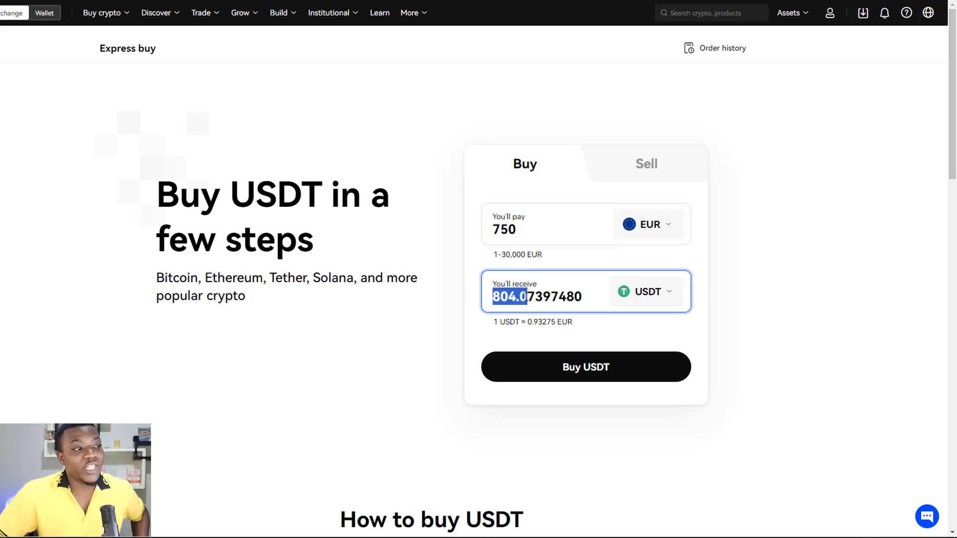
pyautogui.click(626, 372)
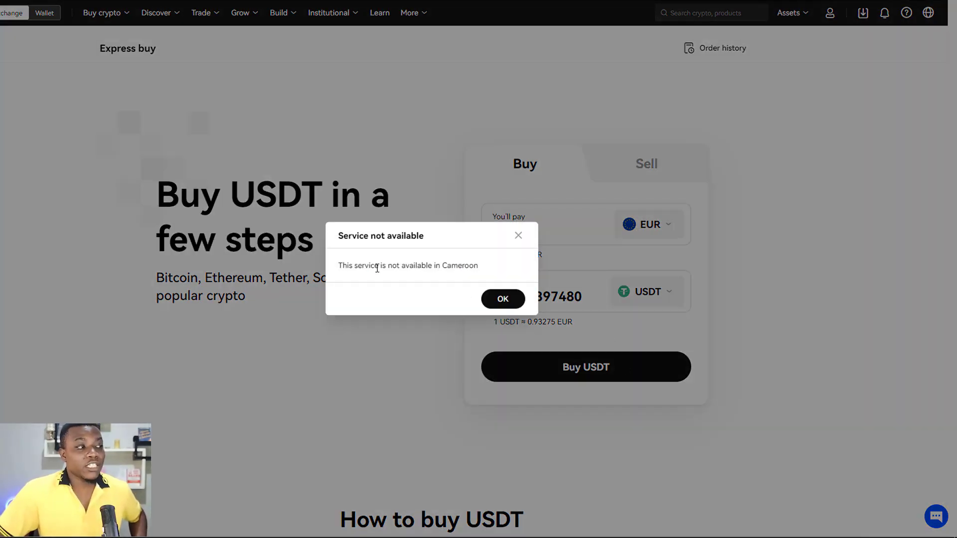
# Dismiss the 'not available in Cameroon' service notice.
pyautogui.moveTo(369, 266); pyautogui.dragTo(505, 272)
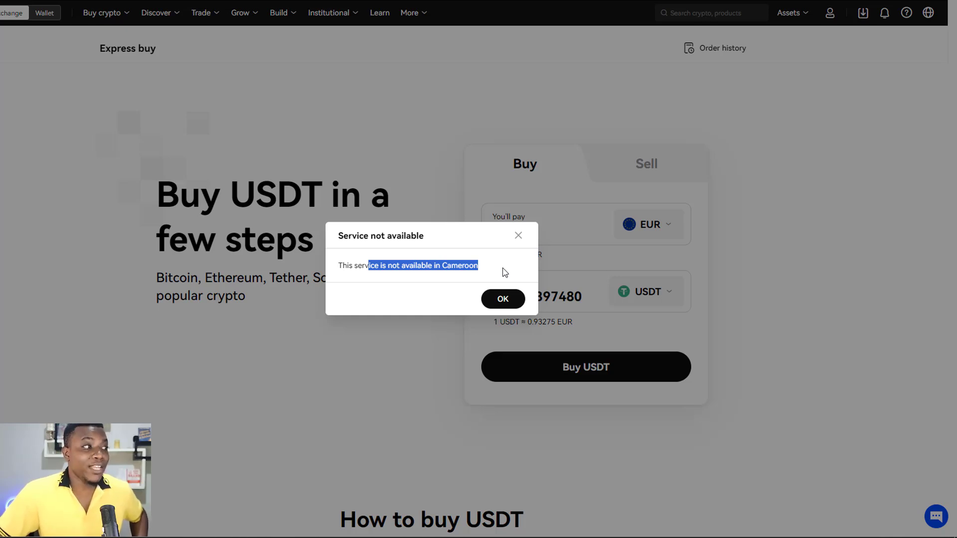
pyautogui.click(404, 266)
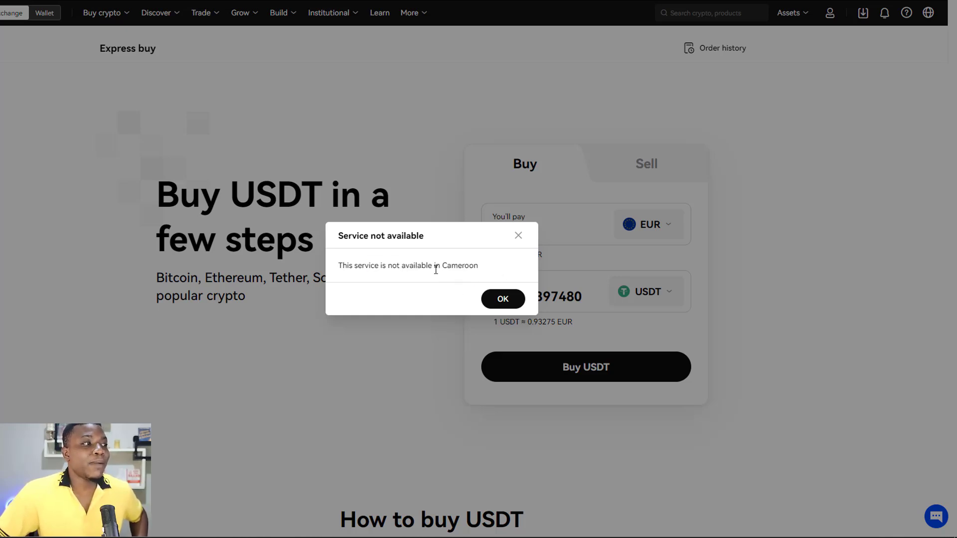
pyautogui.click(499, 299)
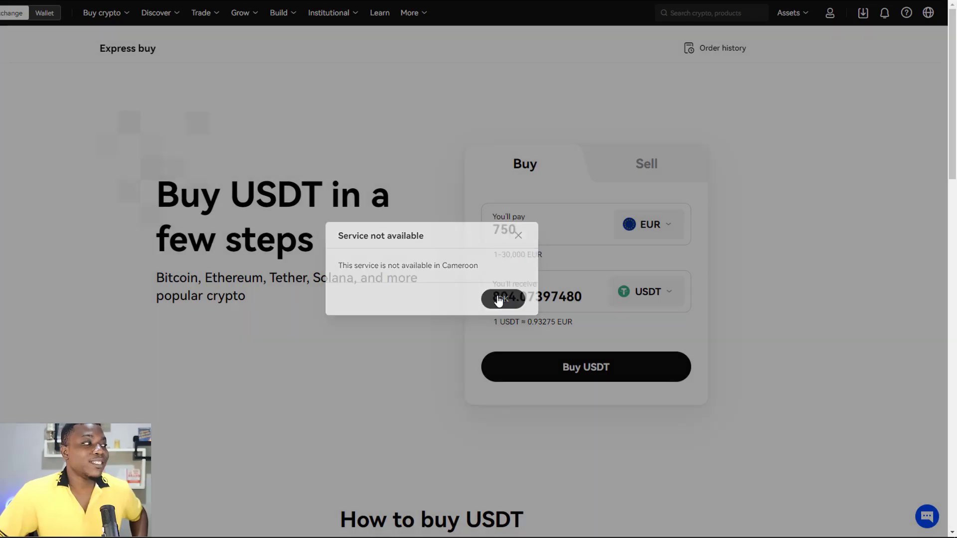
# Go to Buy crypto > P2P trading to see USDT sellers priced in XAF.
pyautogui.scroll(-3, 780, 337)
pyautogui.scroll(3, 782, 340)
pyautogui.scroll(-1, 779, 338)
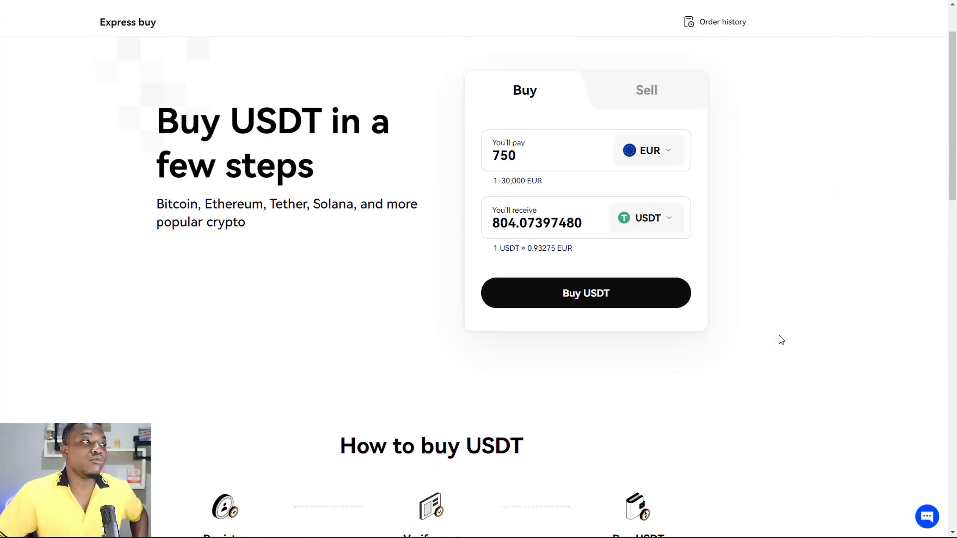
pyautogui.scroll(1, 780, 337)
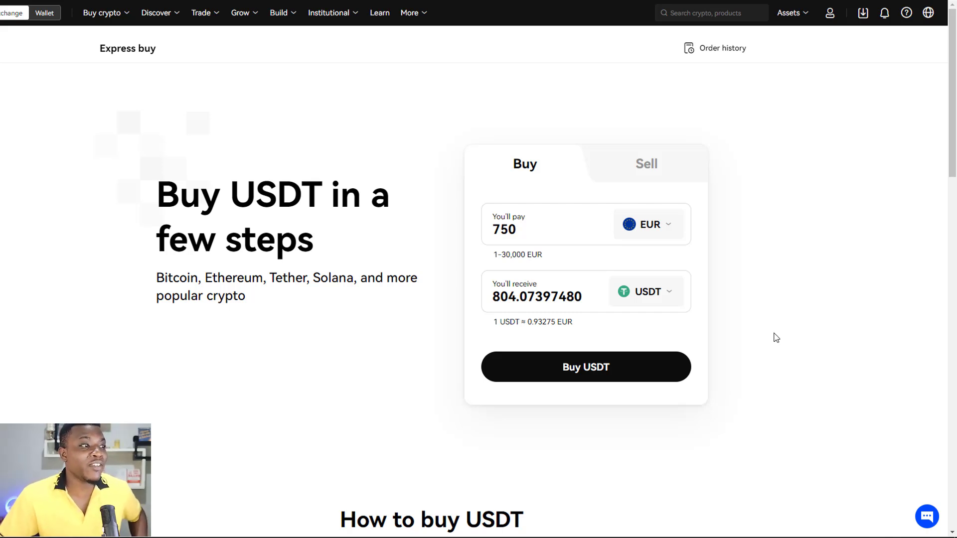
pyautogui.scroll(-15, 729, 363)
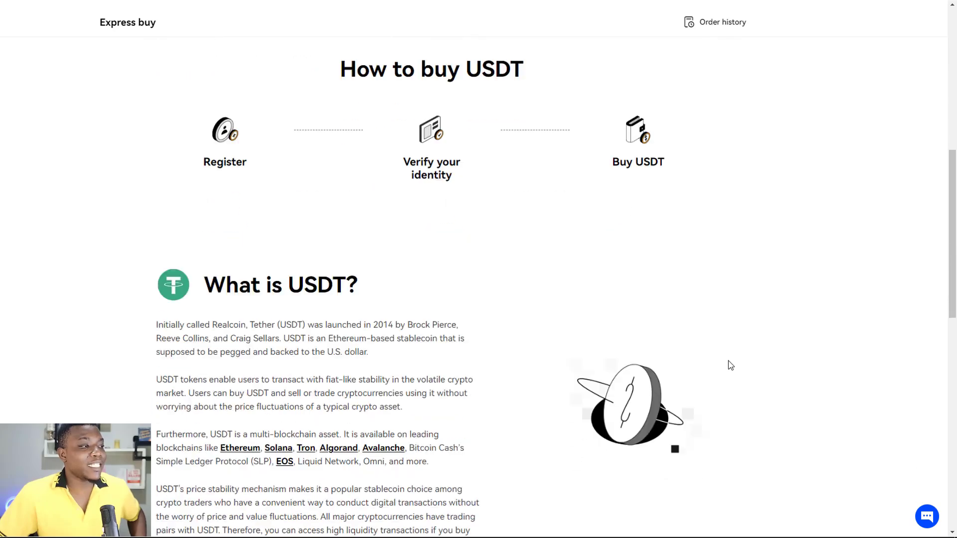
pyautogui.scroll(15, 731, 349)
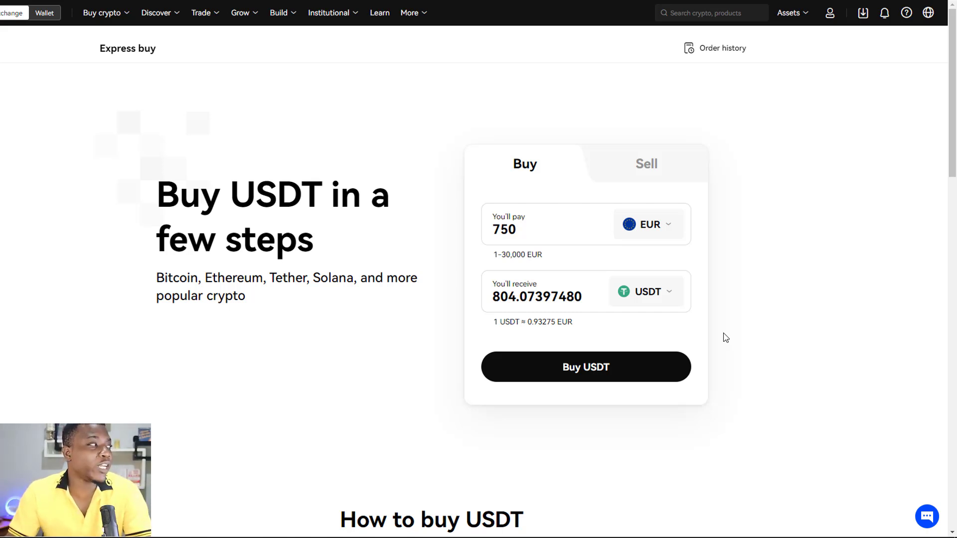
pyautogui.scroll(-3, 805, 354)
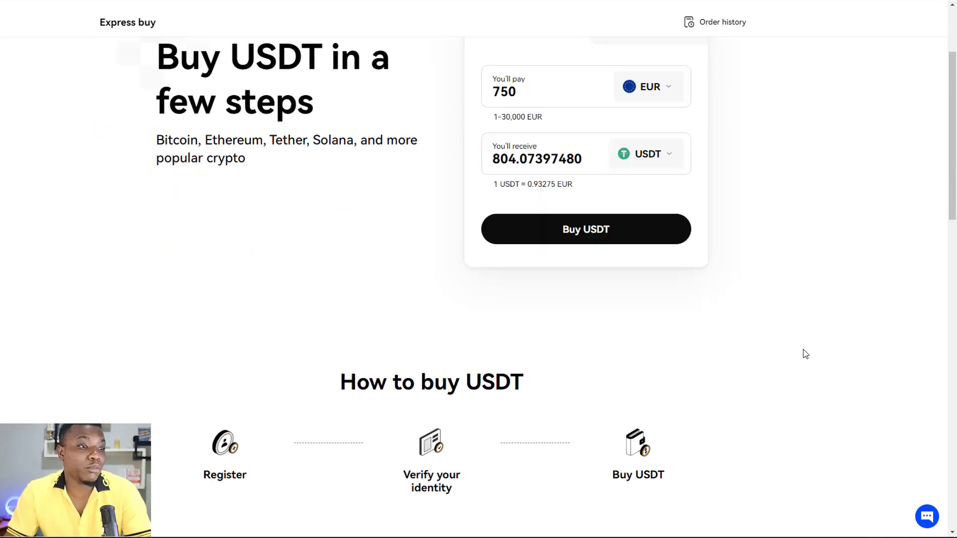
pyautogui.scroll(3, 447, 274)
pyautogui.scroll(-4, 447, 273)
pyautogui.scroll(1, 449, 277)
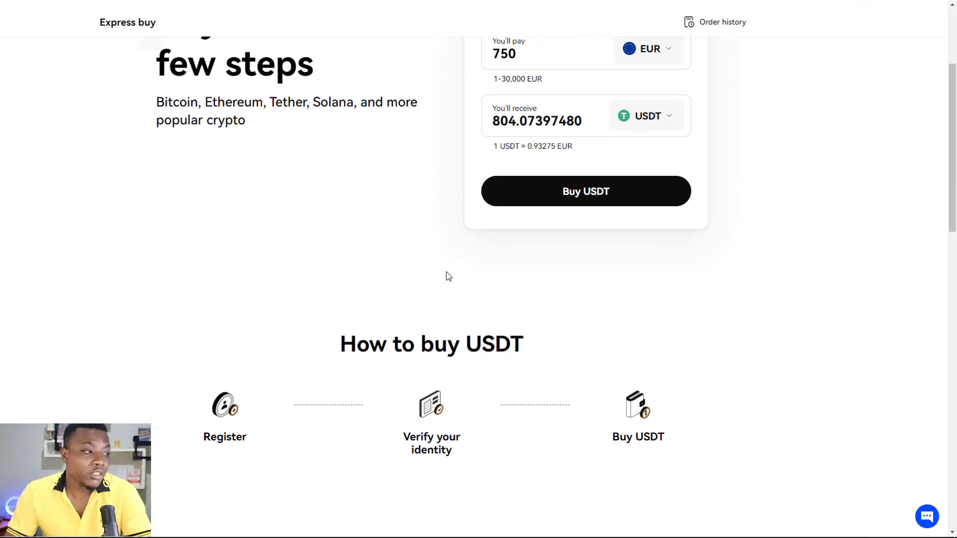
pyautogui.scroll(4, 449, 277)
pyautogui.moveTo(95, 19)
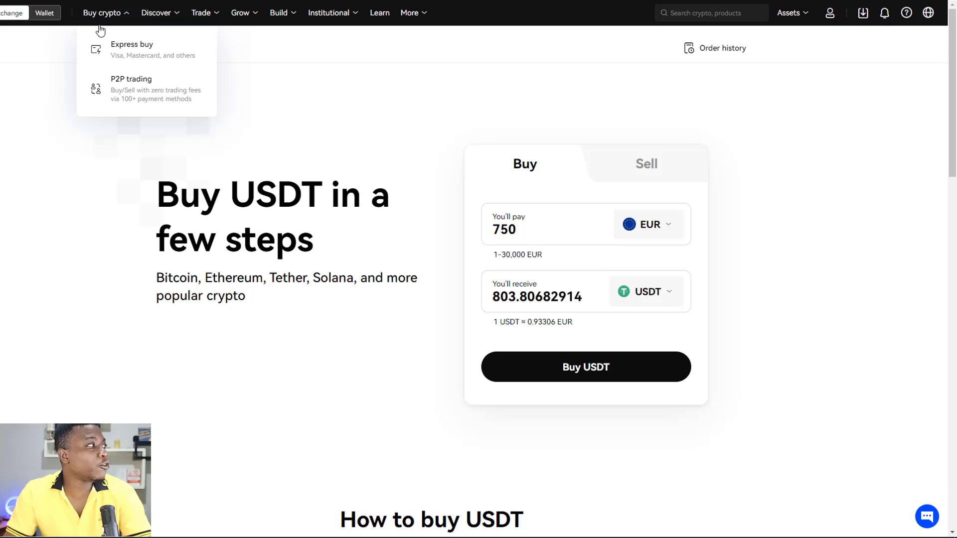
pyautogui.click(127, 98)
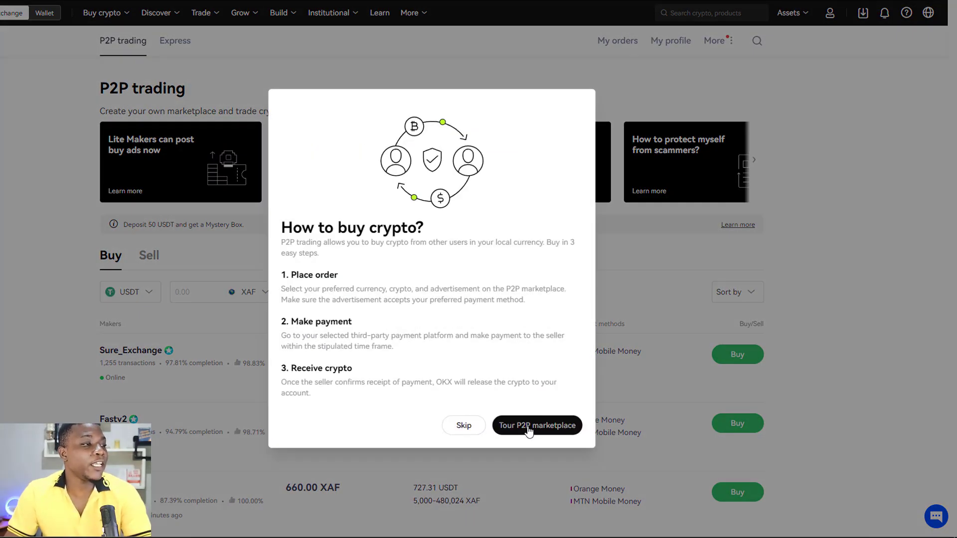
# Skip the 'How to buy crypto?' guide and browse the P2P USDT offers from 659.99 XAF.
pyautogui.click(469, 432)
pyautogui.scroll(-8, 577, 331)
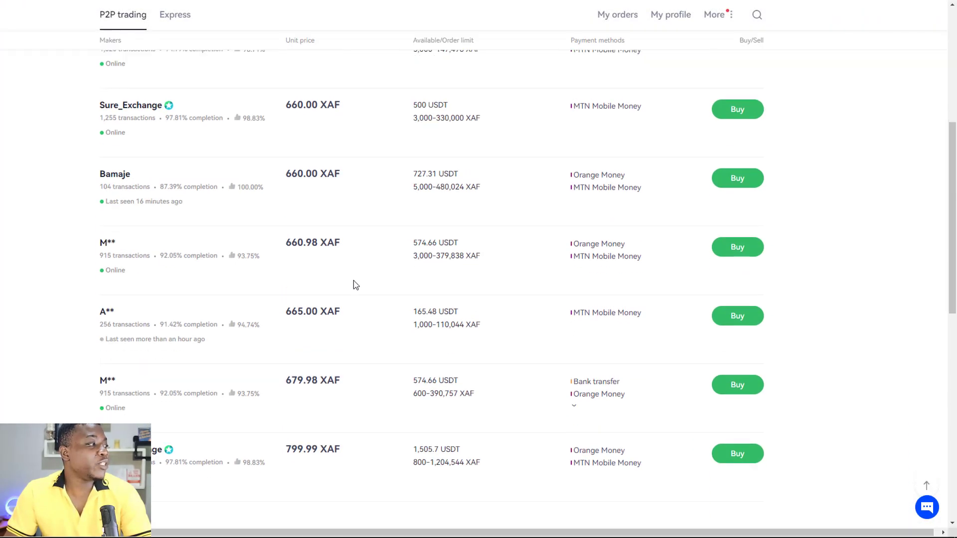
pyautogui.scroll(6, 303, 289)
pyautogui.scroll(3, 303, 289)
pyautogui.scroll(-3, 213, 249)
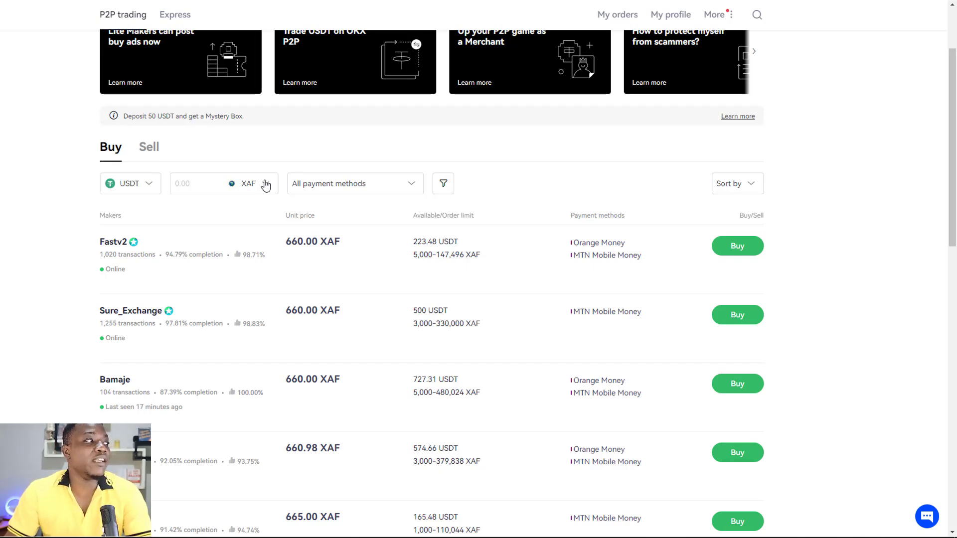
pyautogui.scroll(3, 124, 309)
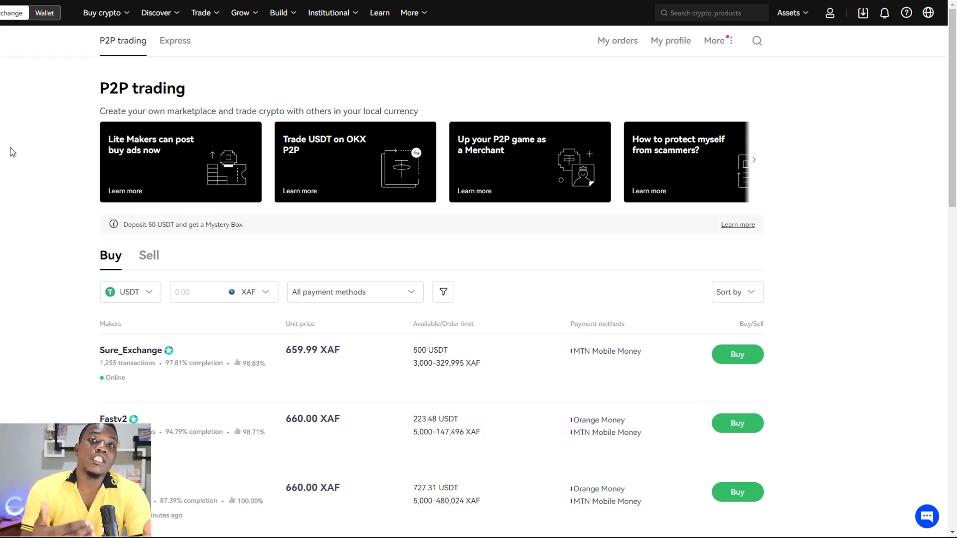
# Show the Trade menu's Spot list of USDT pairs, with BTC/USDT at 69,457.5.
pyautogui.moveTo(219, 15)
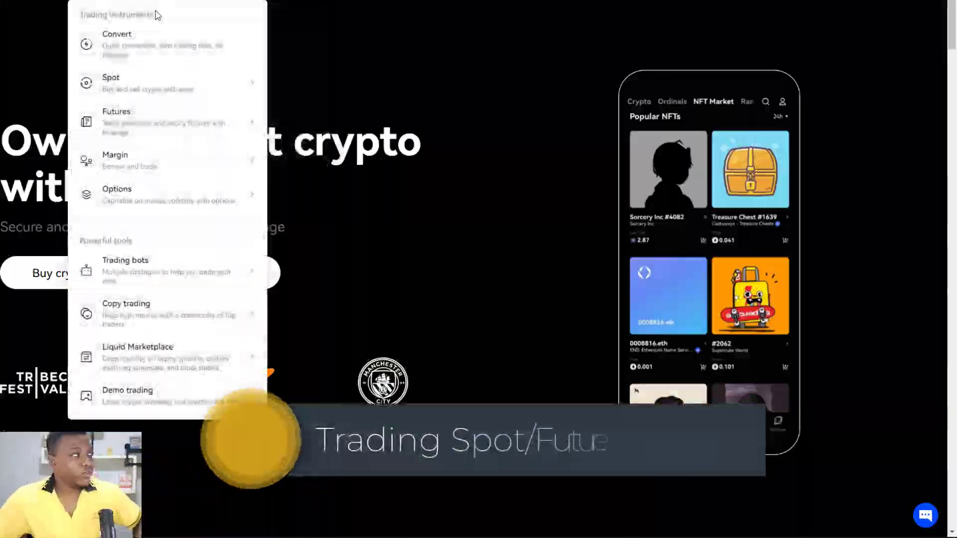
pyautogui.moveTo(132, 55)
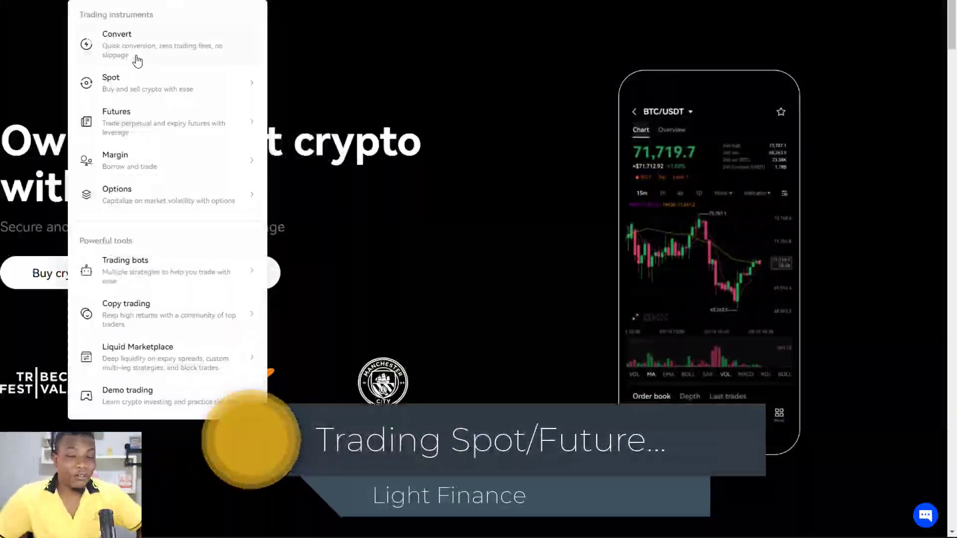
pyautogui.moveTo(132, 76)
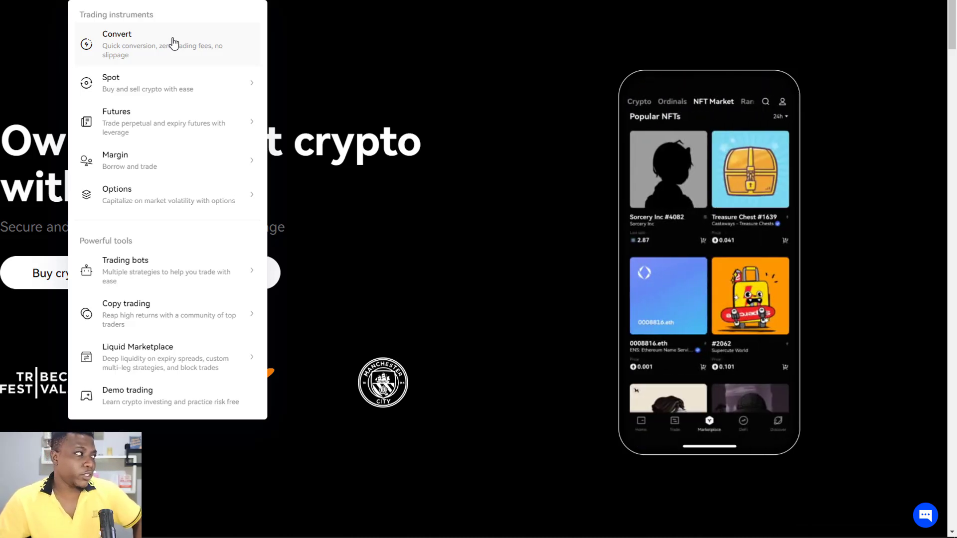
pyautogui.moveTo(194, 88)
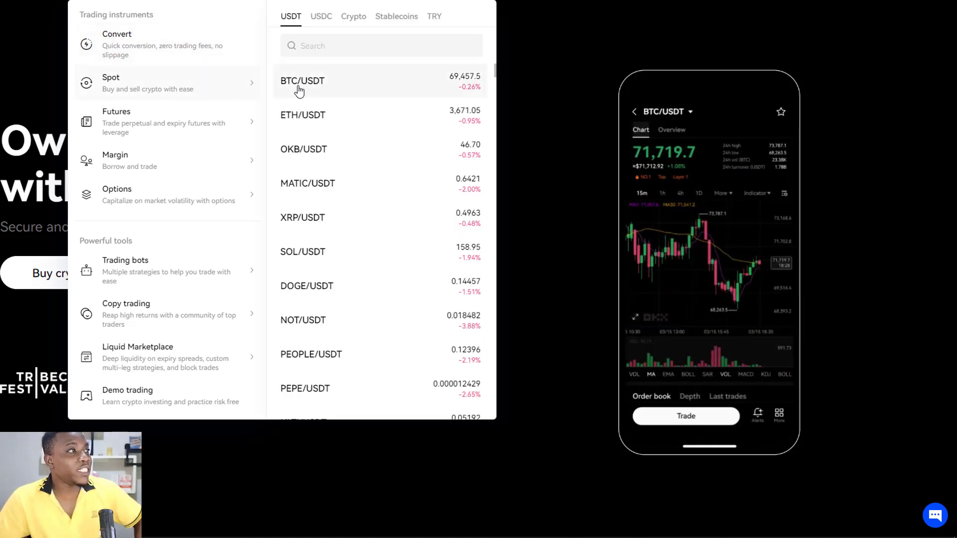
# Open the BTC/USDT spot page and answer 'None' for trading experience.
pyautogui.click(397, 92)
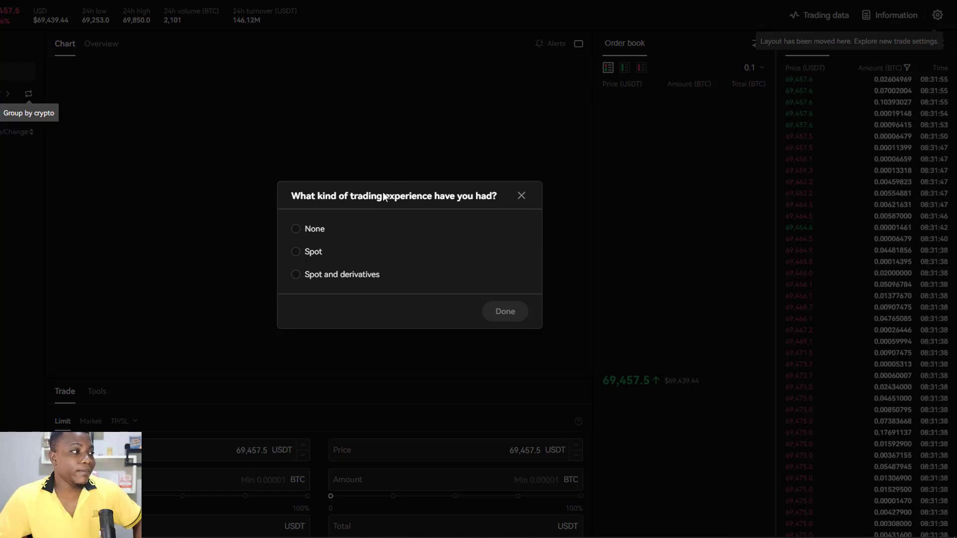
pyautogui.click(316, 230)
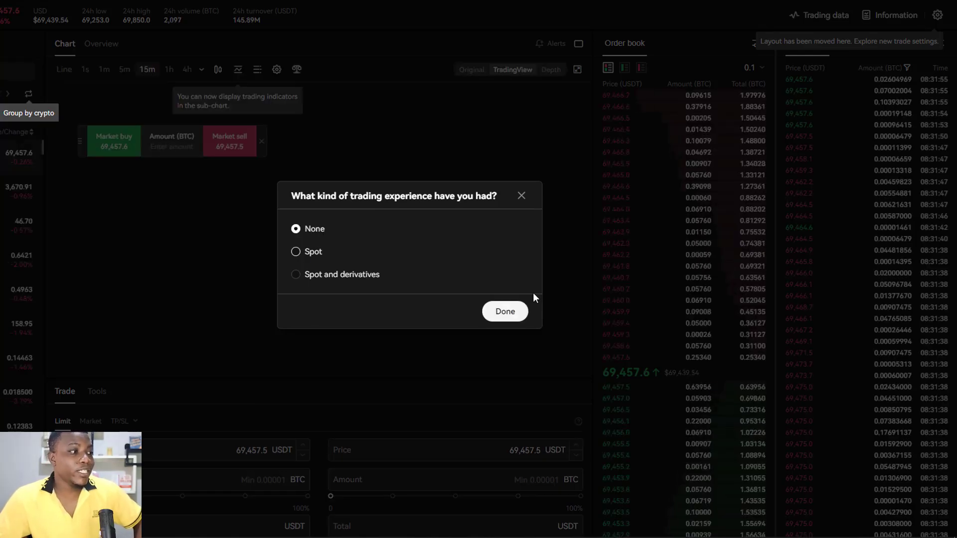
pyautogui.click(510, 312)
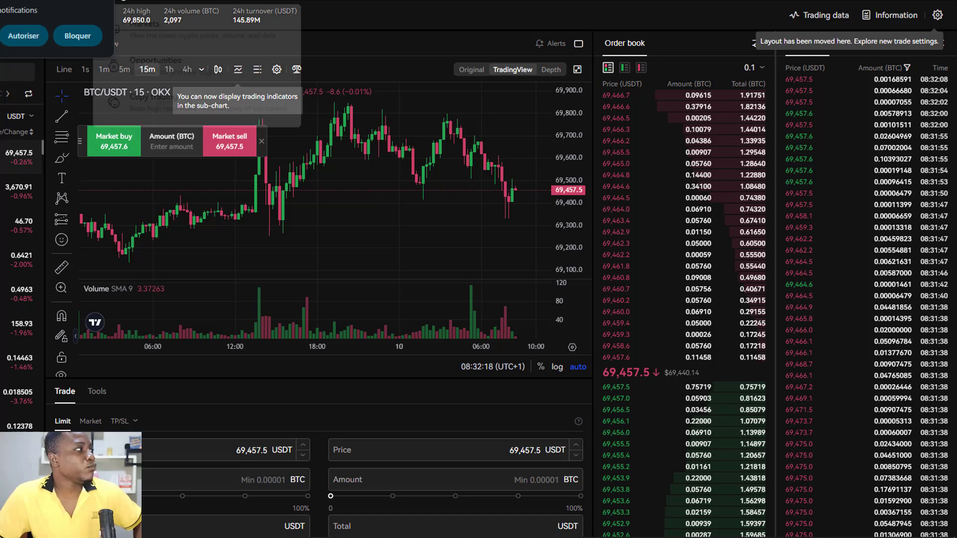
# Open the BTCUSDT Perp futures trading page from Trade > Futures.
pyautogui.moveTo(163, 6)
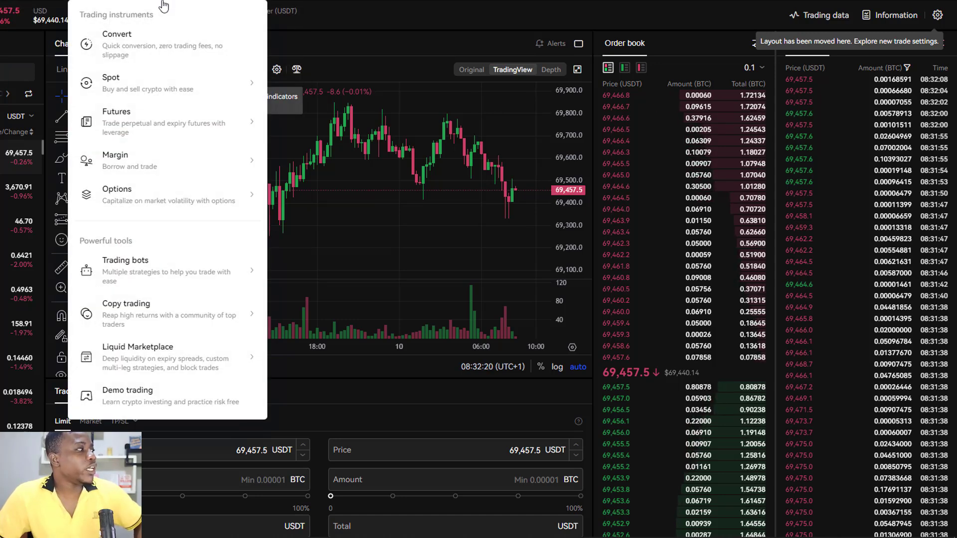
pyautogui.moveTo(203, 139)
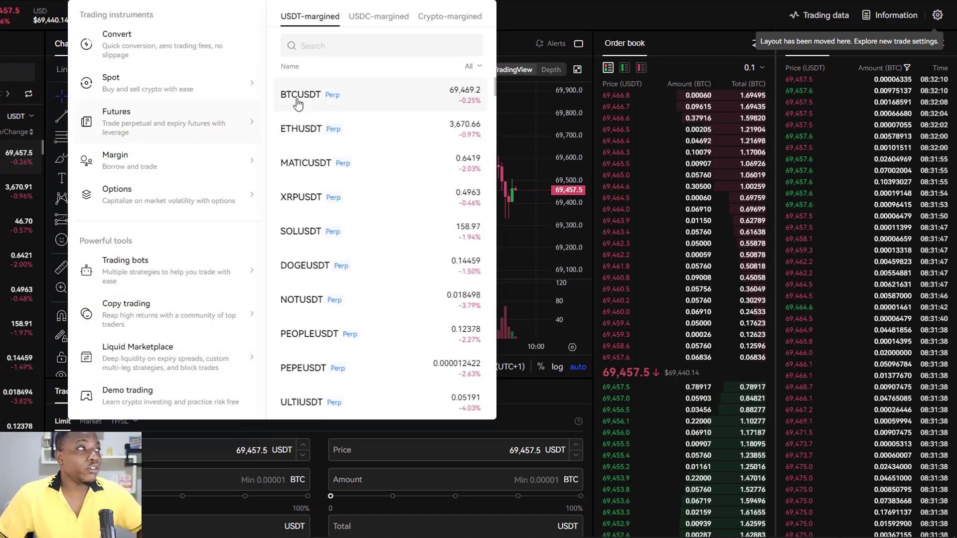
pyautogui.click(298, 99)
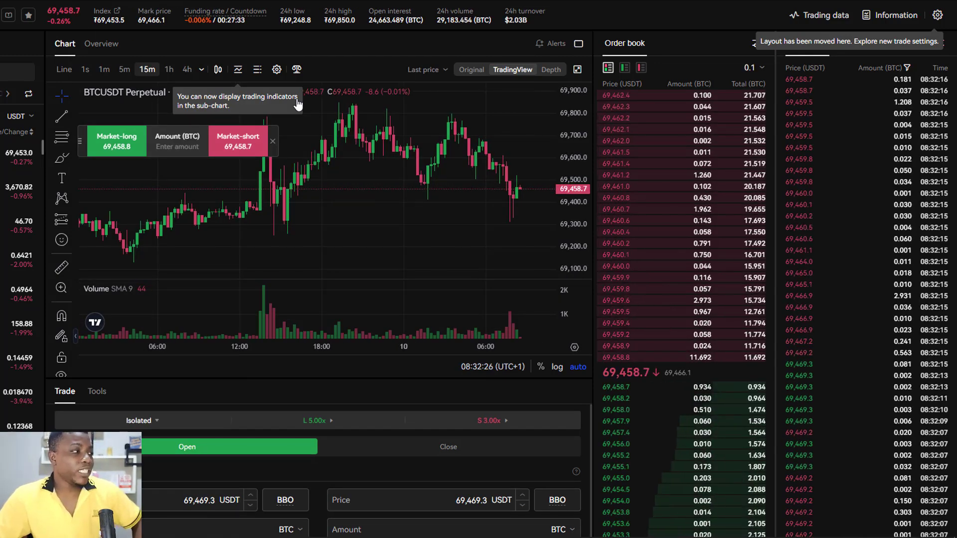
# Go to the Trading bots Marketplace with Spot, Futures and Infinity grid bots.
pyautogui.moveTo(145, 7)
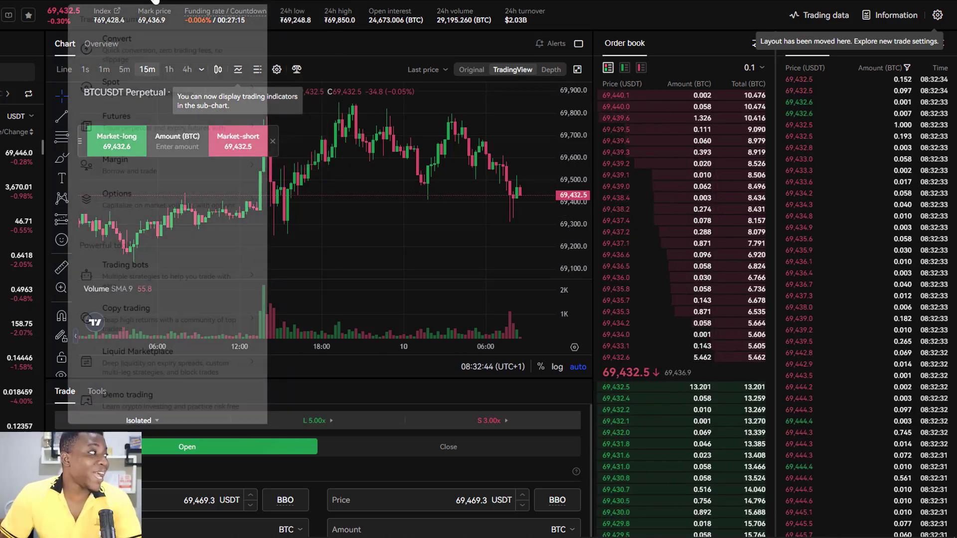
pyautogui.moveTo(160, 107)
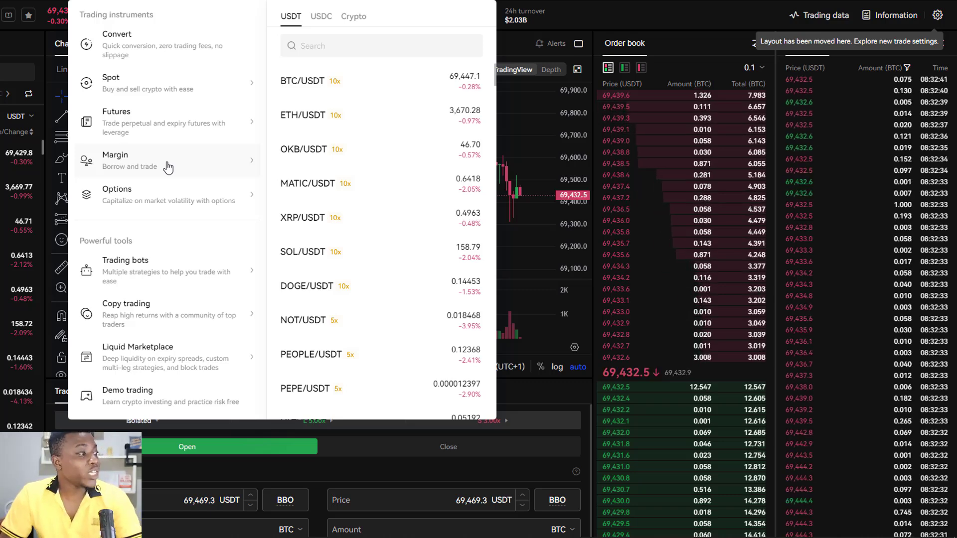
pyautogui.moveTo(204, 270)
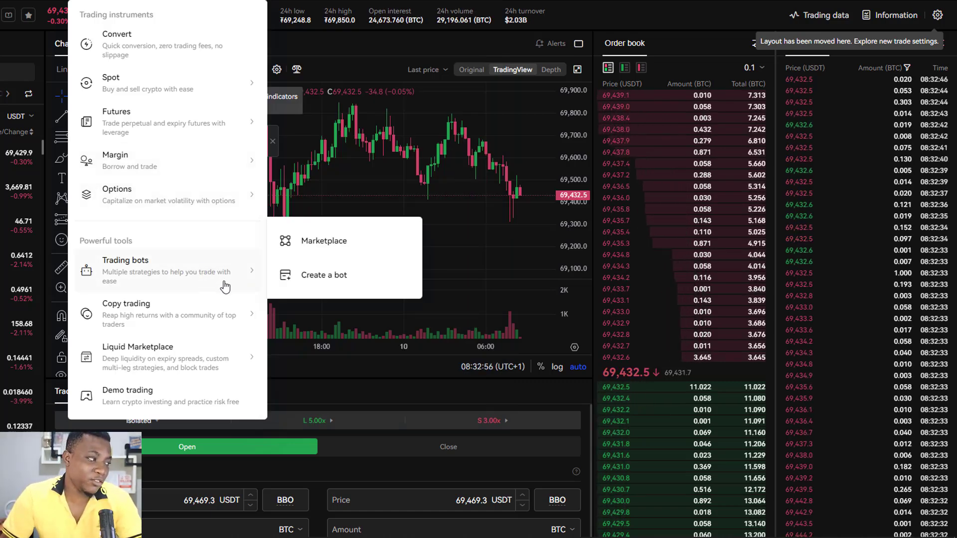
pyautogui.click(322, 241)
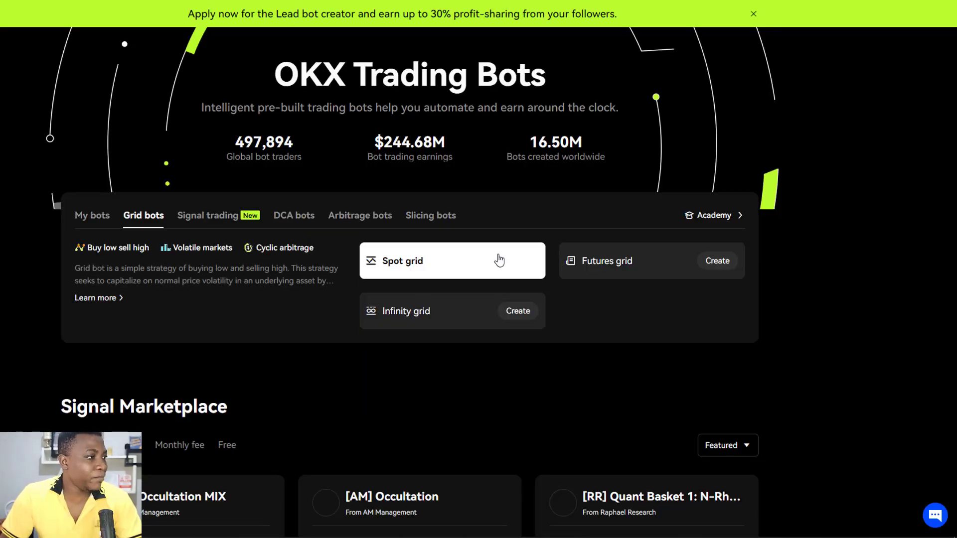
pyautogui.scroll(-6, 737, 298)
pyautogui.scroll(-1, 724, 309)
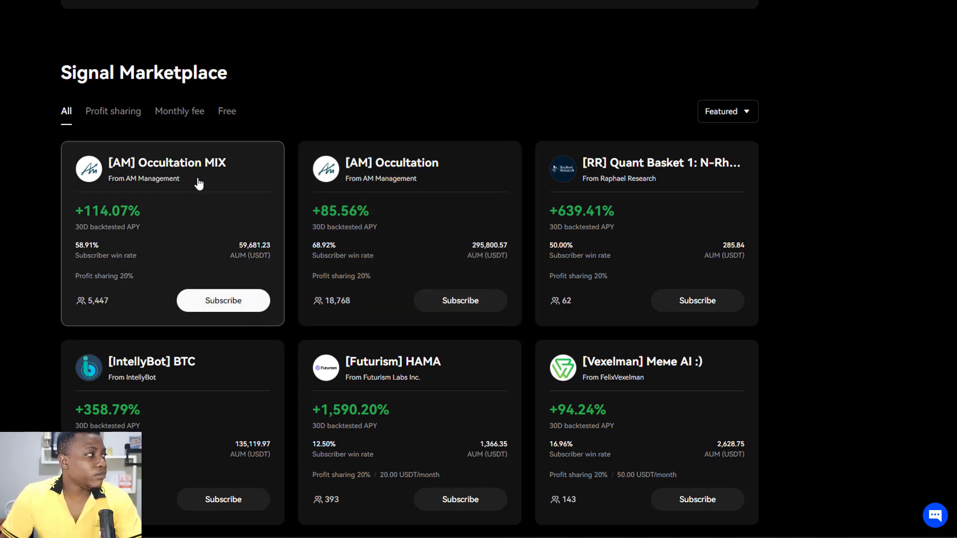
pyautogui.scroll(1, 548, 280)
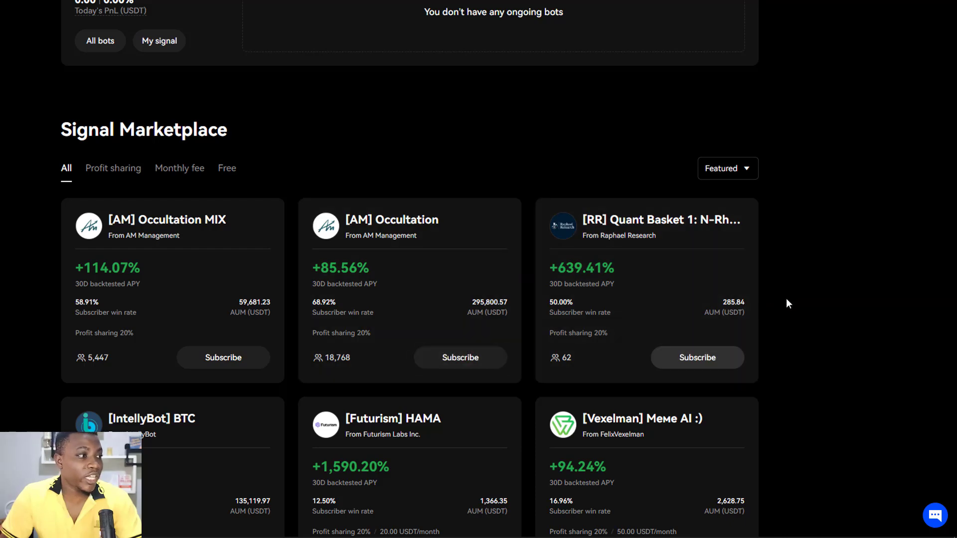
pyautogui.scroll(-3, 396, 331)
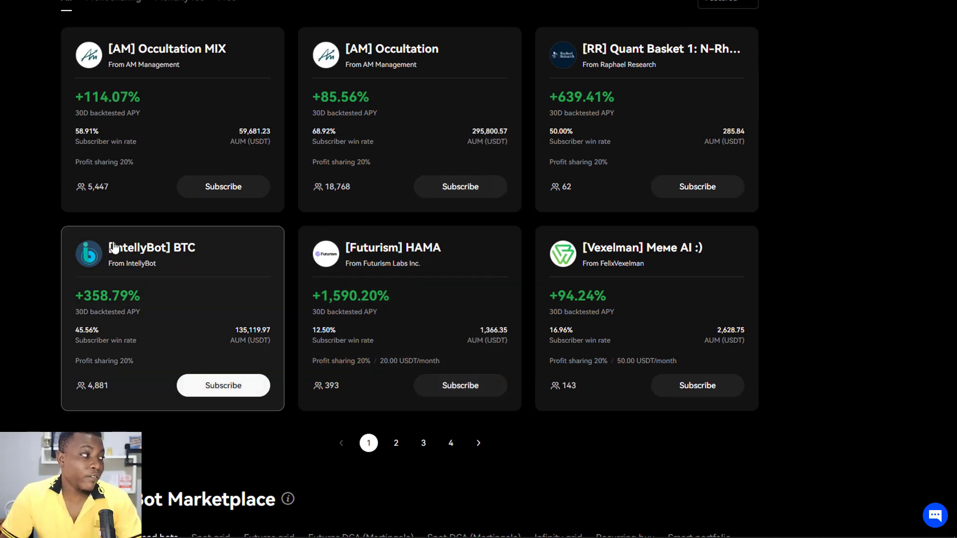
pyautogui.scroll(2, 257, 304)
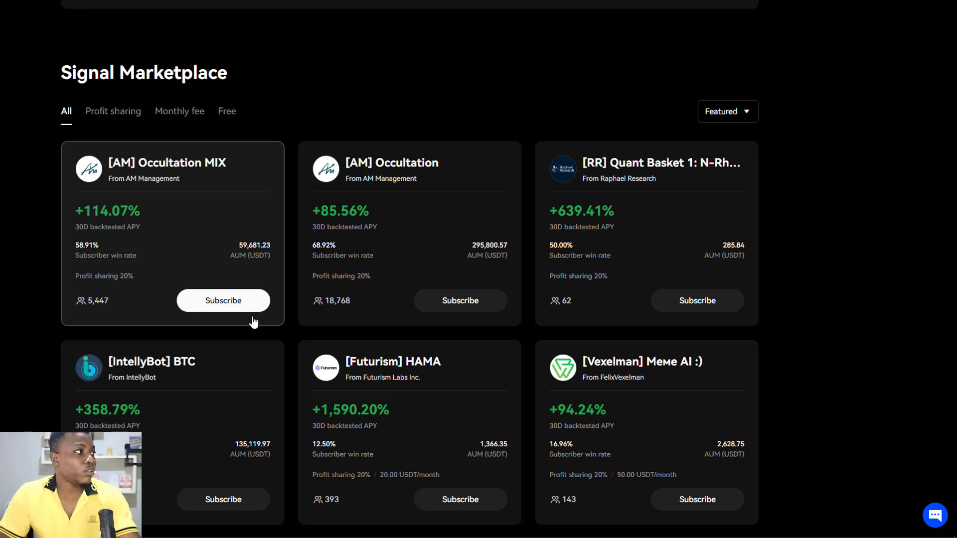
pyautogui.scroll(6, 253, 321)
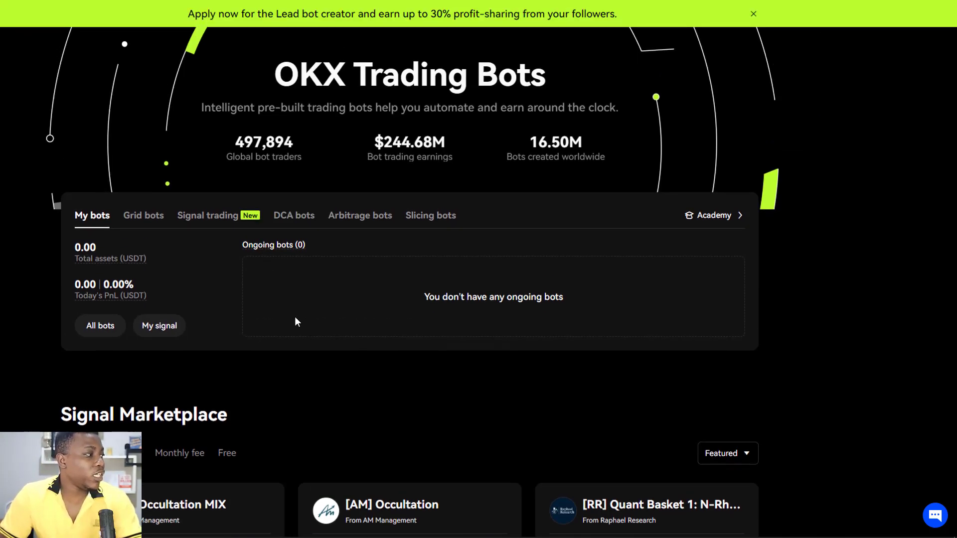
# Open the Nitro Spreads page under Trade > Liquid Marketplace.
pyautogui.moveTo(100, 1)
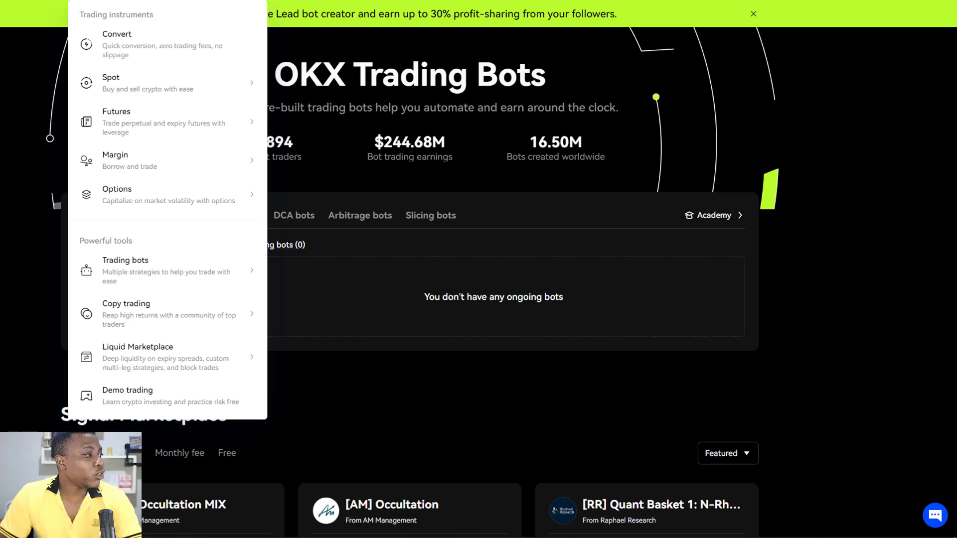
pyautogui.moveTo(210, 314)
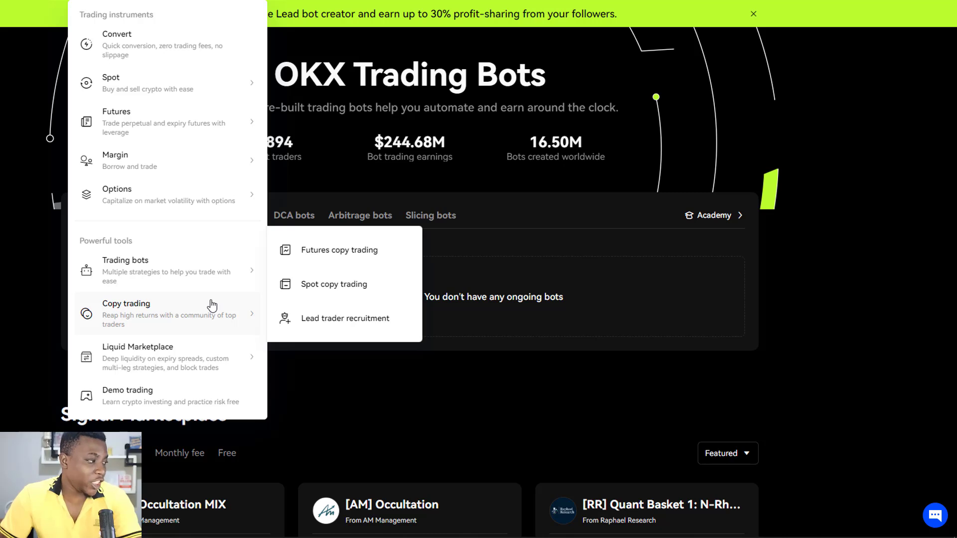
pyautogui.moveTo(223, 351)
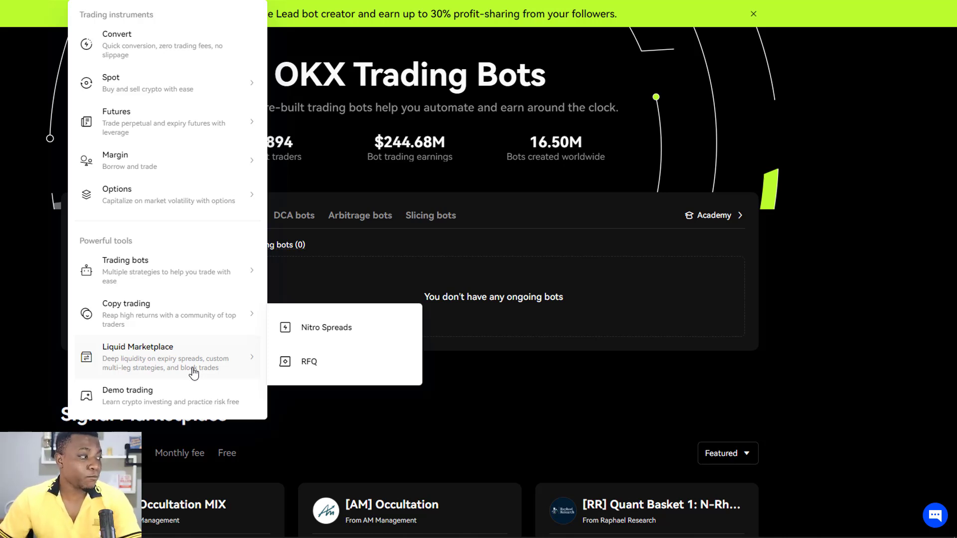
pyautogui.click(319, 328)
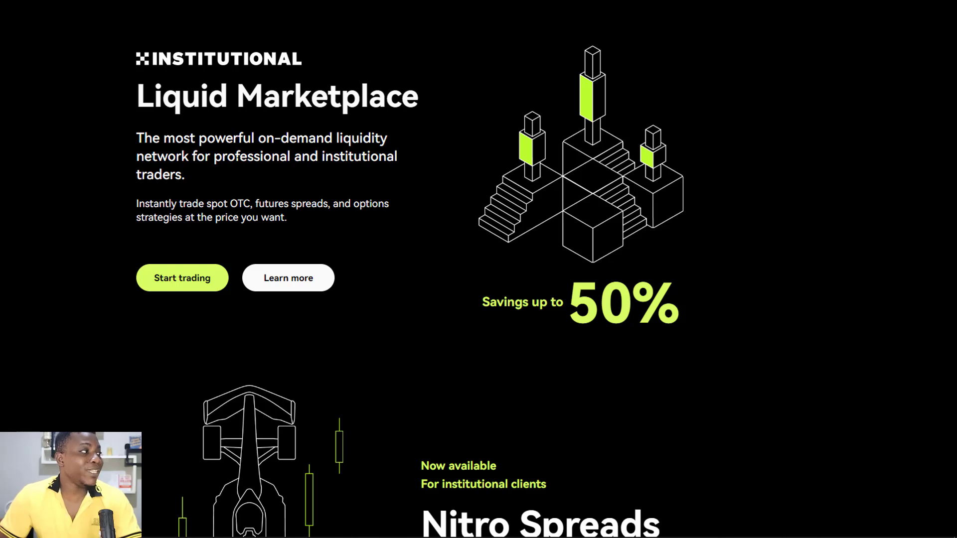
# Select 'professional and institutional traders.' in the Liquid Marketplace header, then scroll down and back up.
pyautogui.moveTo(212, 157); pyautogui.dragTo(286, 174)
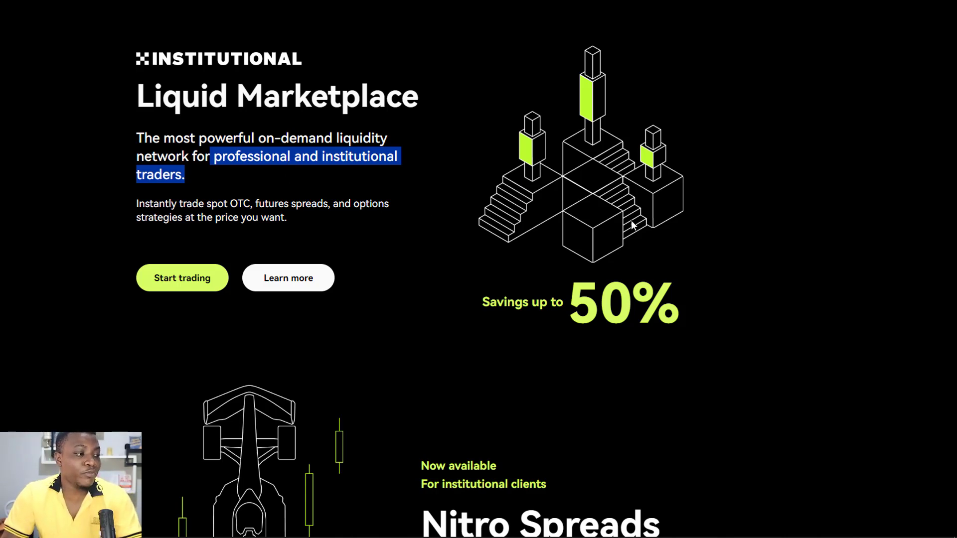
pyautogui.scroll(-6, 681, 192)
pyautogui.scroll(4, 683, 182)
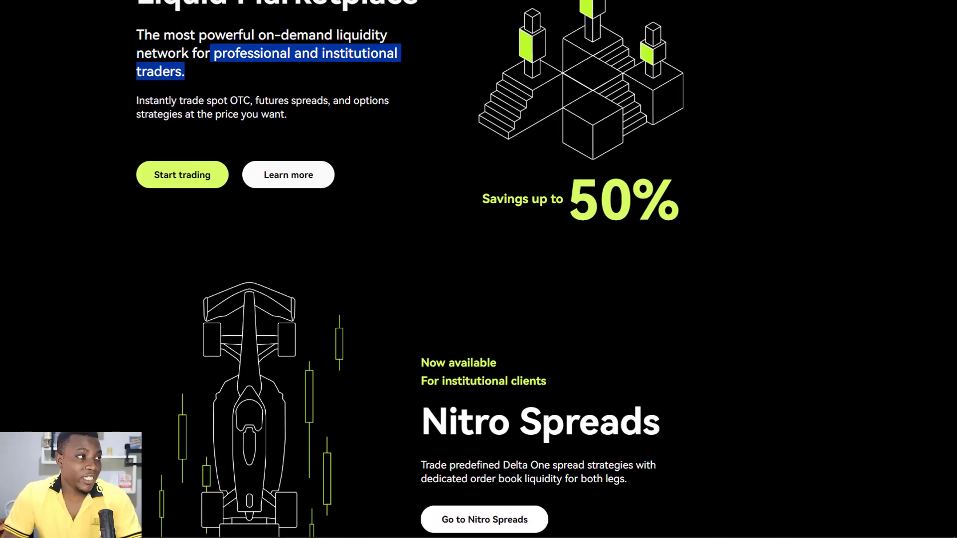
pyautogui.scroll(2, 657, 170)
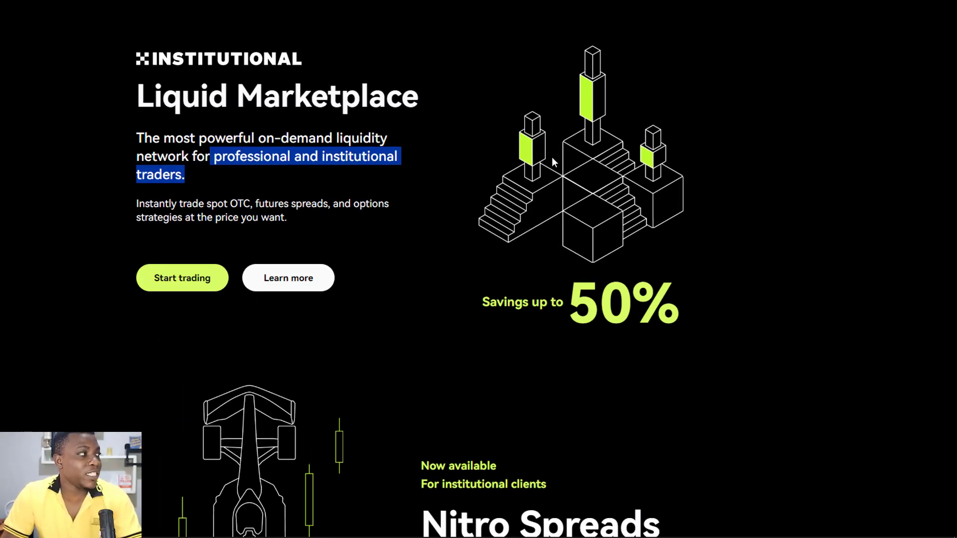